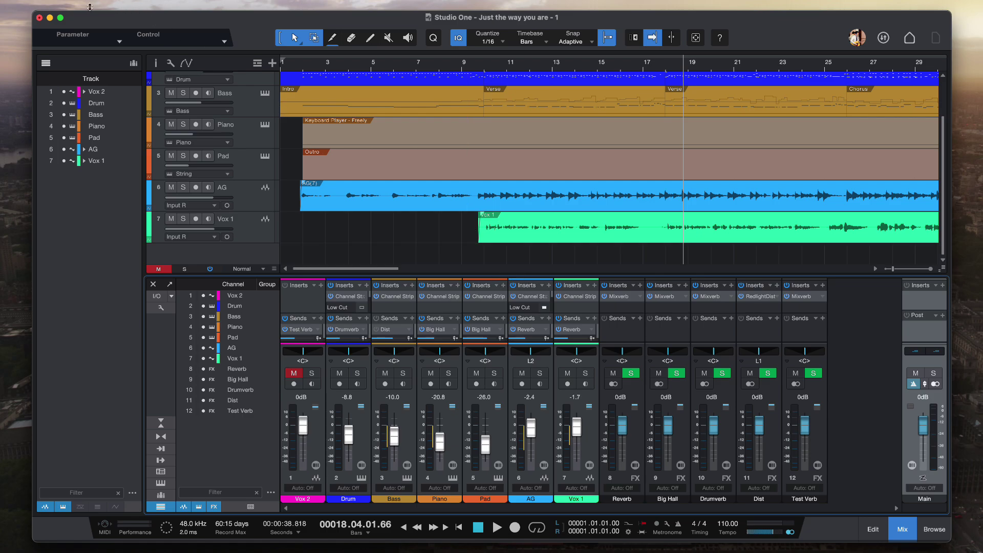
Step: Show the Audio Device page in Audio Setup preferences, with the Audient iD14 at 256 samples and 48 kHz
click(59, 4)
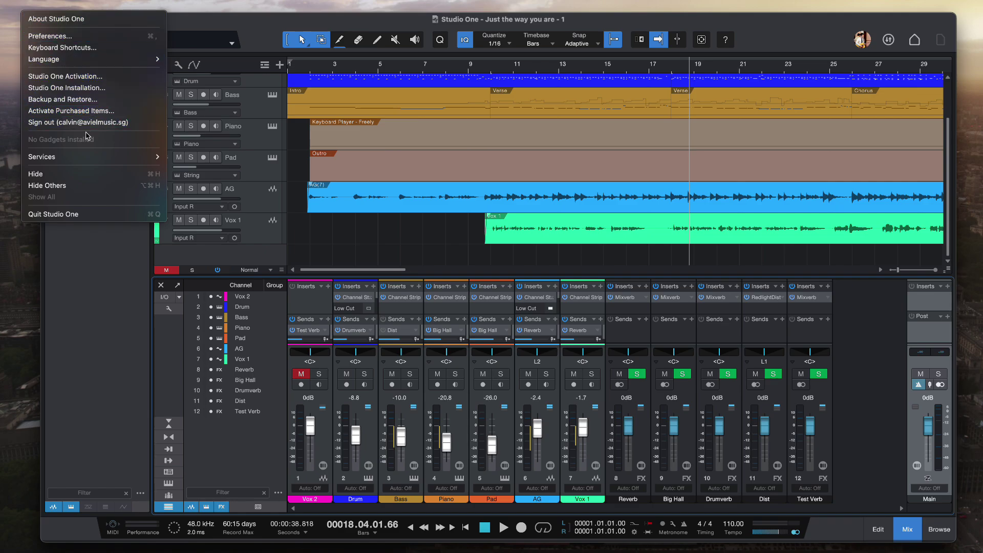
click(72, 36)
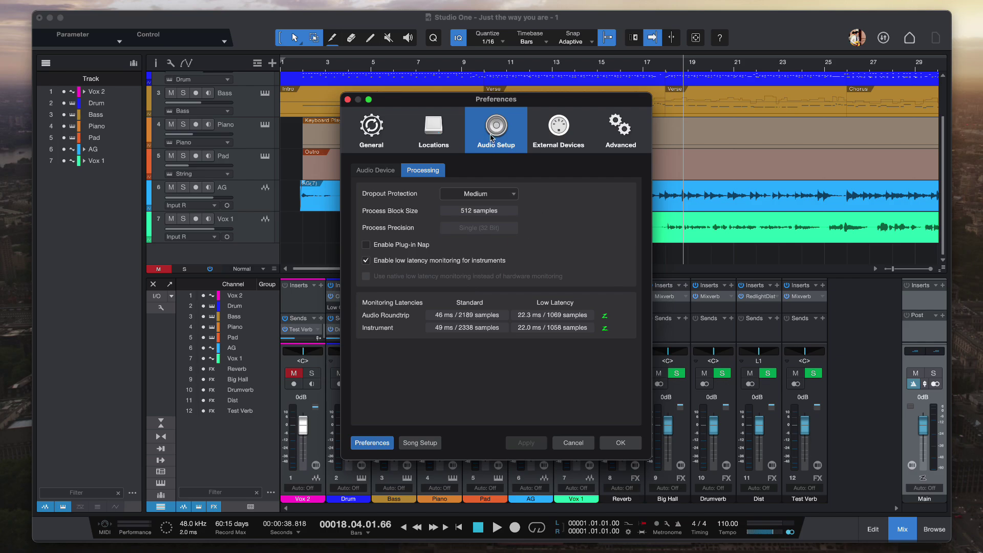
click(397, 170)
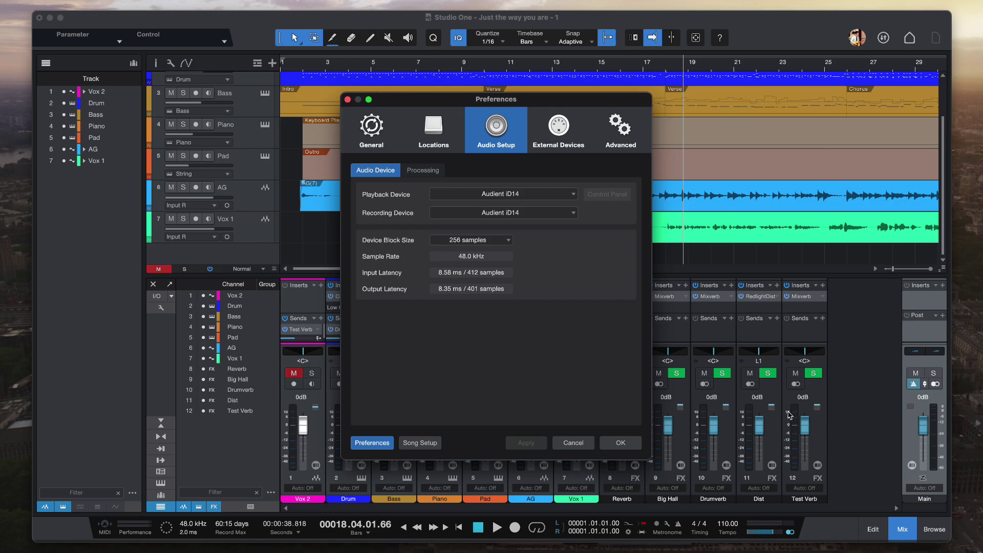
click(844, 438)
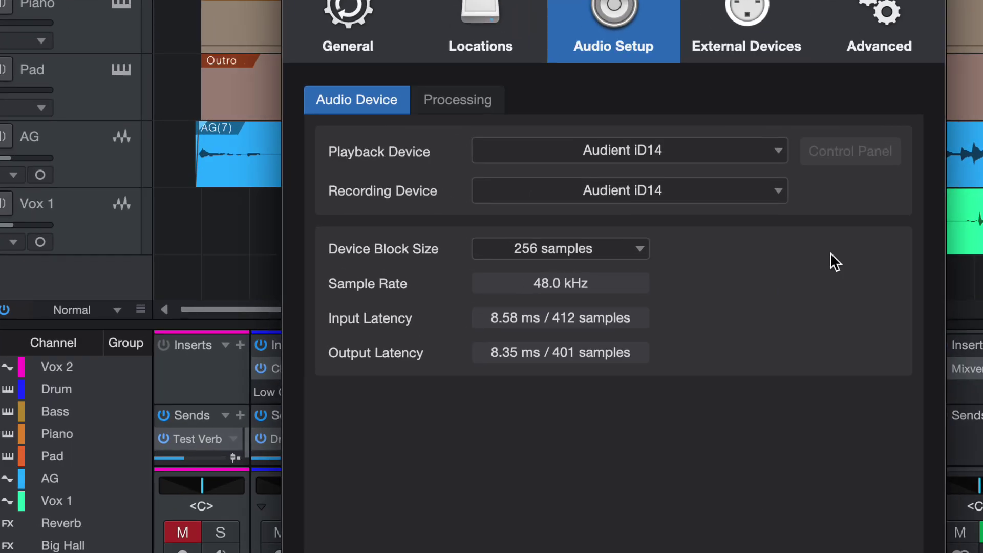
click(634, 249)
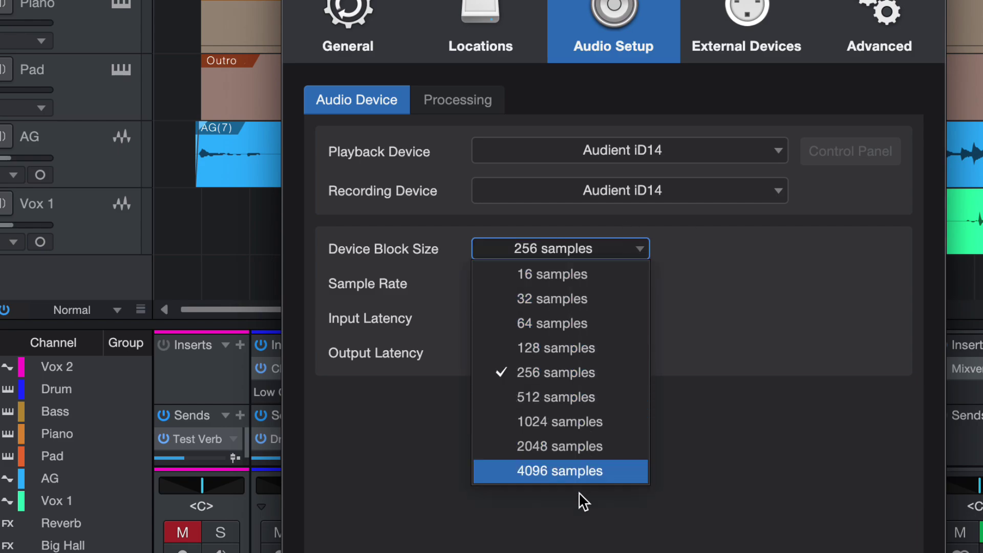
click(596, 423)
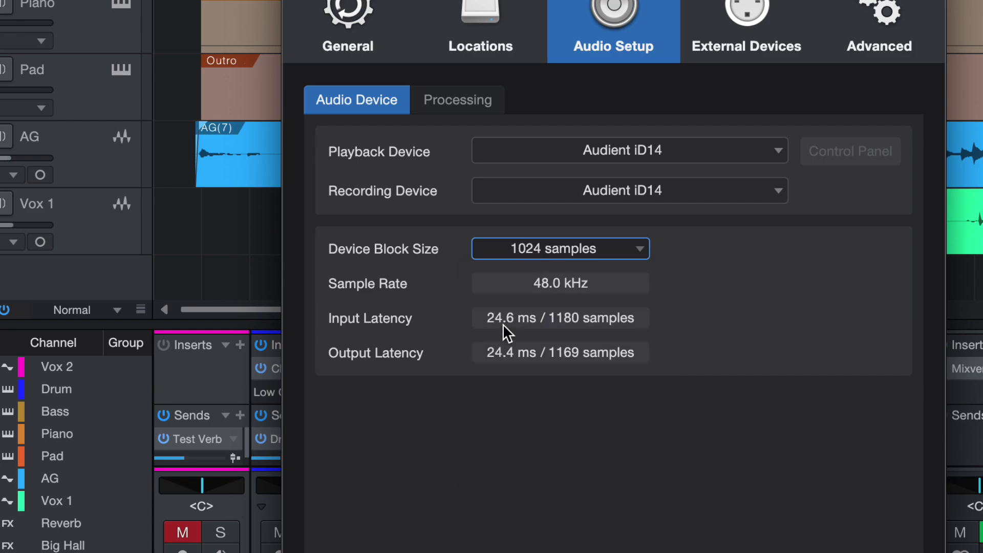
click(525, 247)
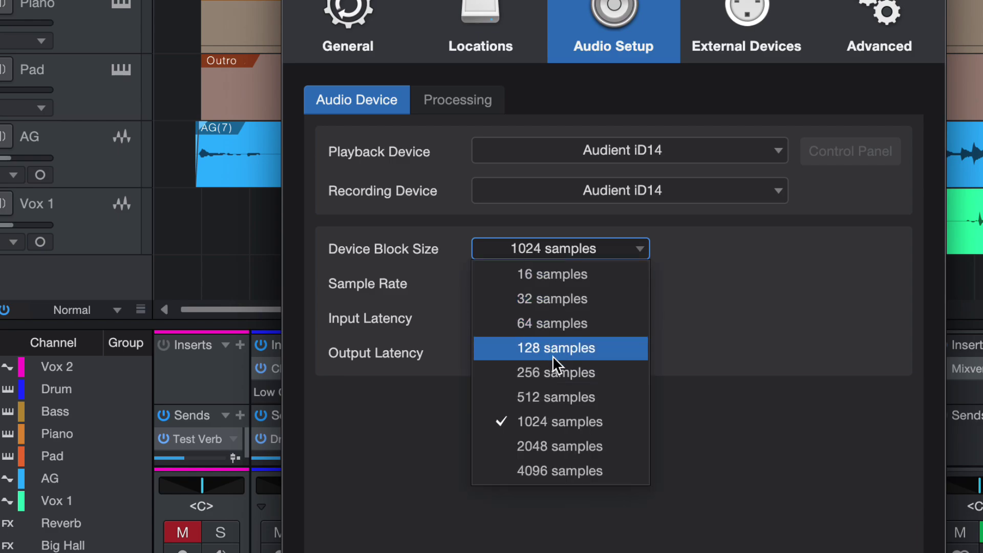
click(557, 373)
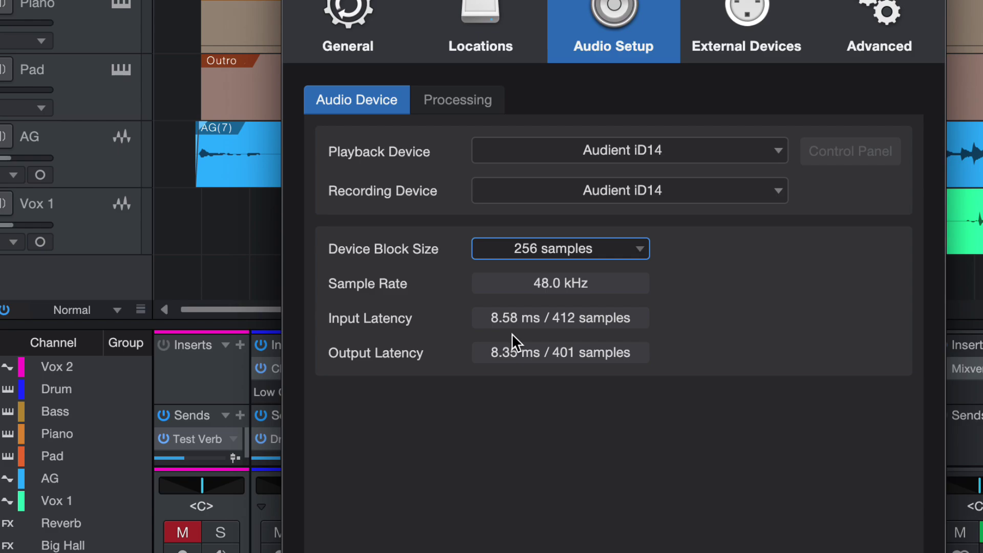
click(762, 279)
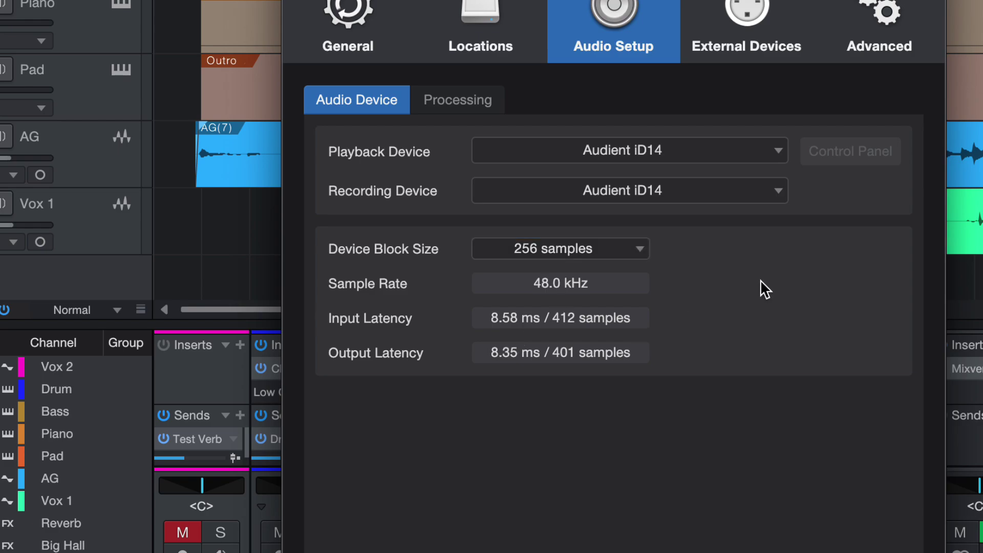
click(644, 248)
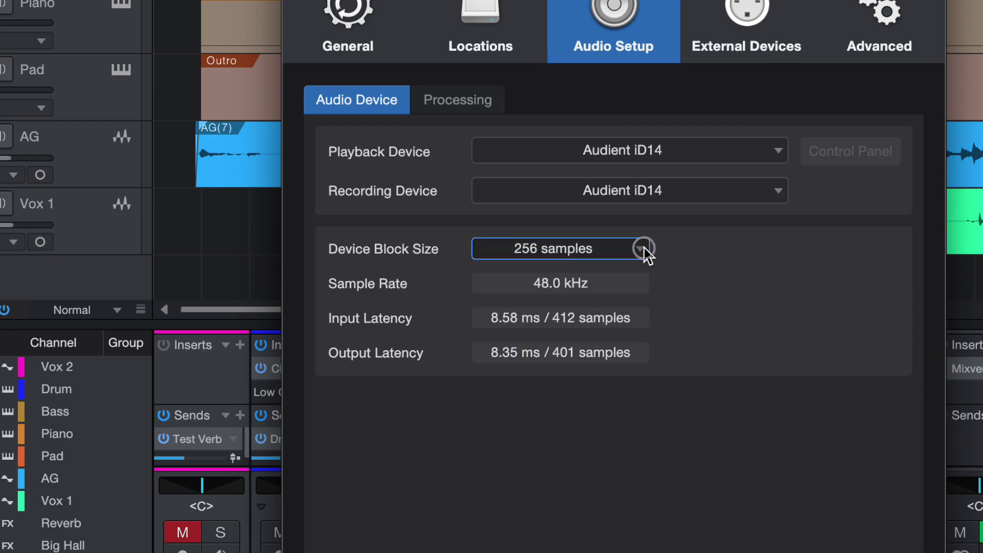
Step: Switch on low-latency monitoring, then dismiss Preferences with Escape, leaving 48.0 kHz and 2.0 ms latency
click(684, 269)
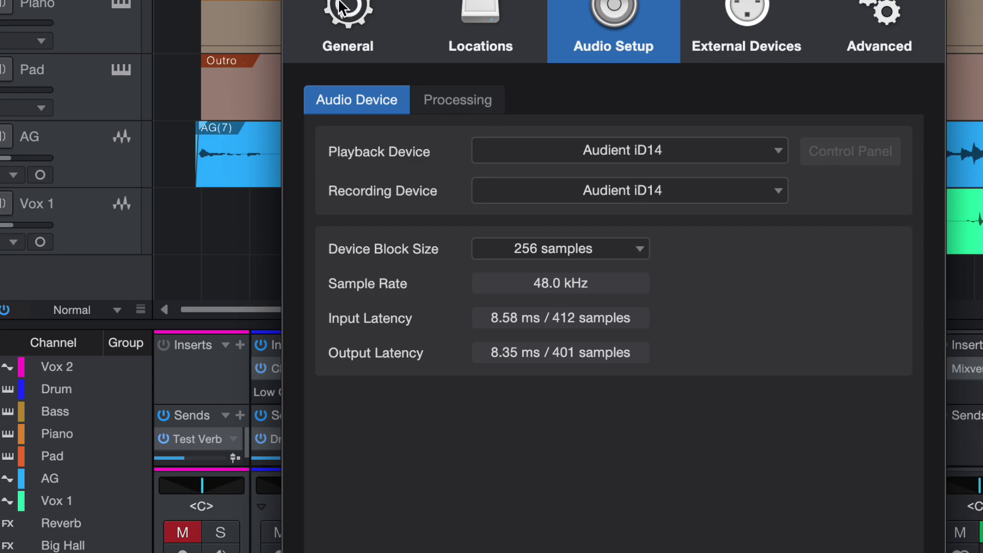
key(Escape)
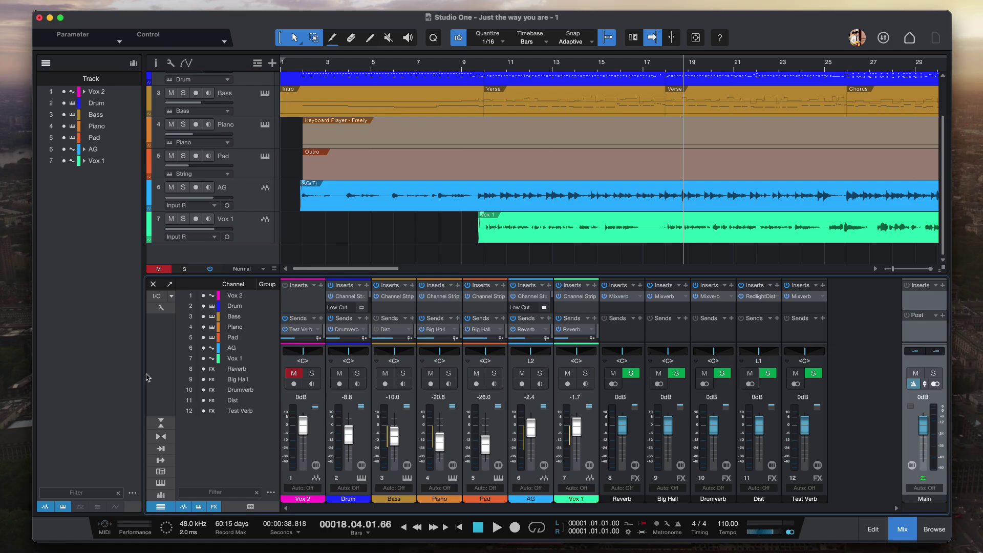
Step: Set Dropout Protection to Low in the Processing preferences and close them with OK
key(super+comma)
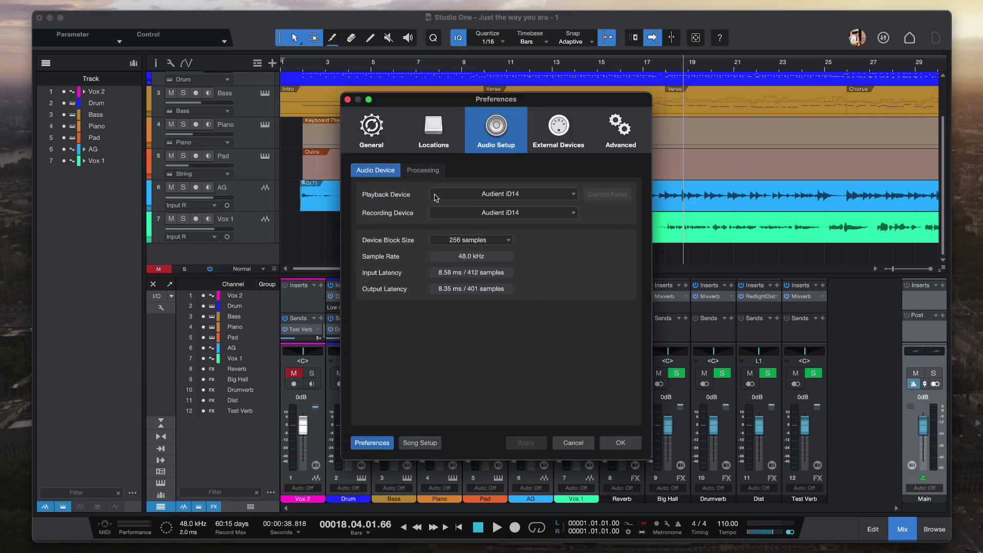
click(433, 172)
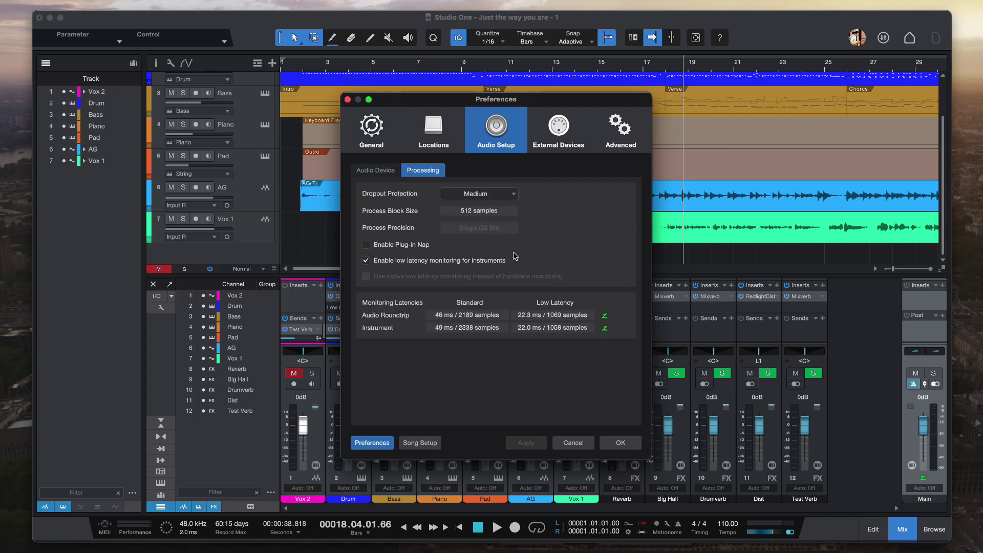
click(480, 195)
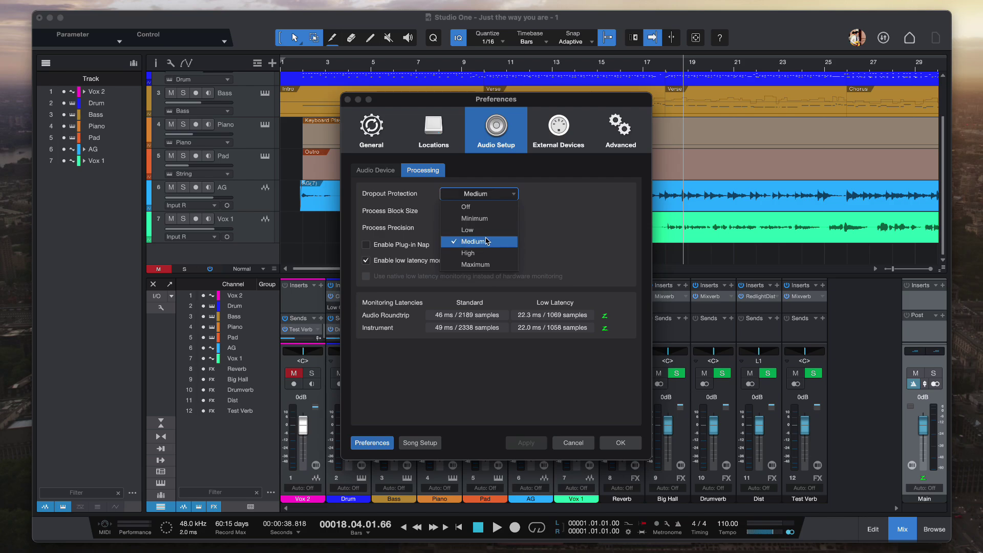
key(Down)
key(Down)
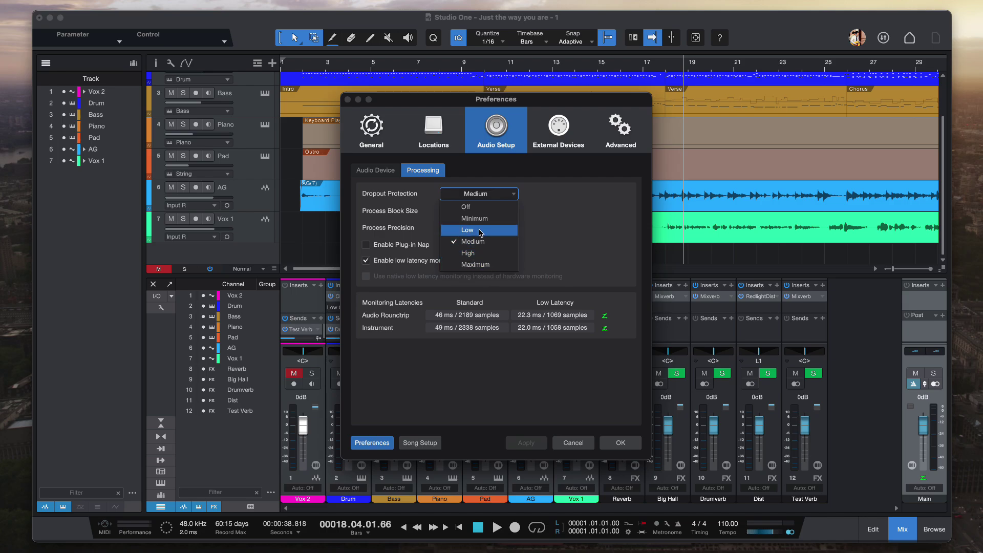
click(481, 231)
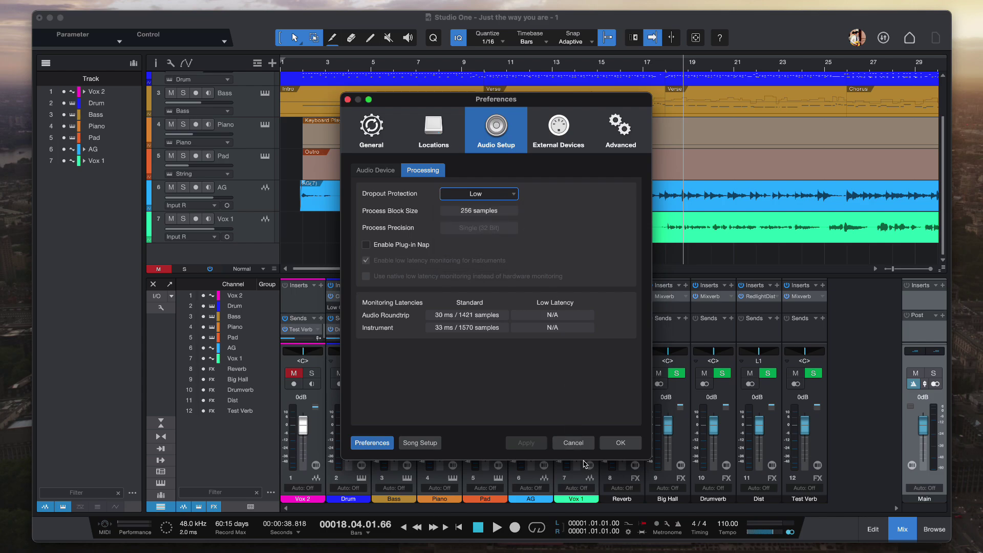
click(616, 445)
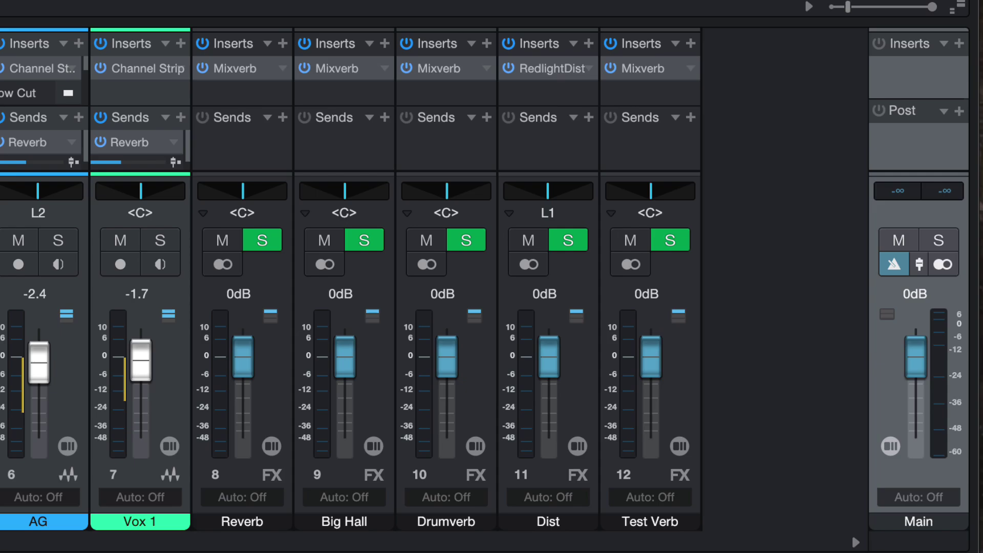
Step: With the Dist channel selected, change Dropout Protection to Medium and confirm with OK
click(592, 308)
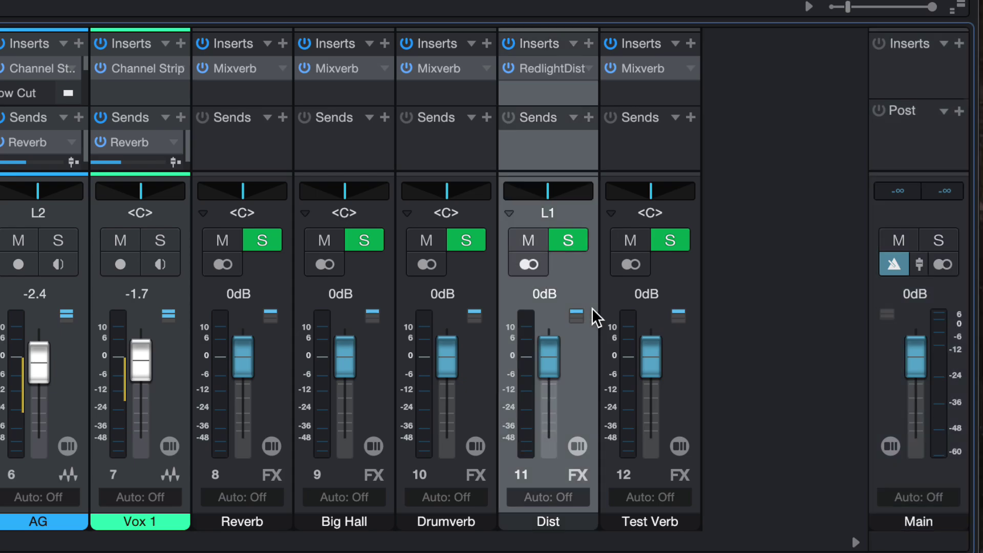
key(ctrl+comma)
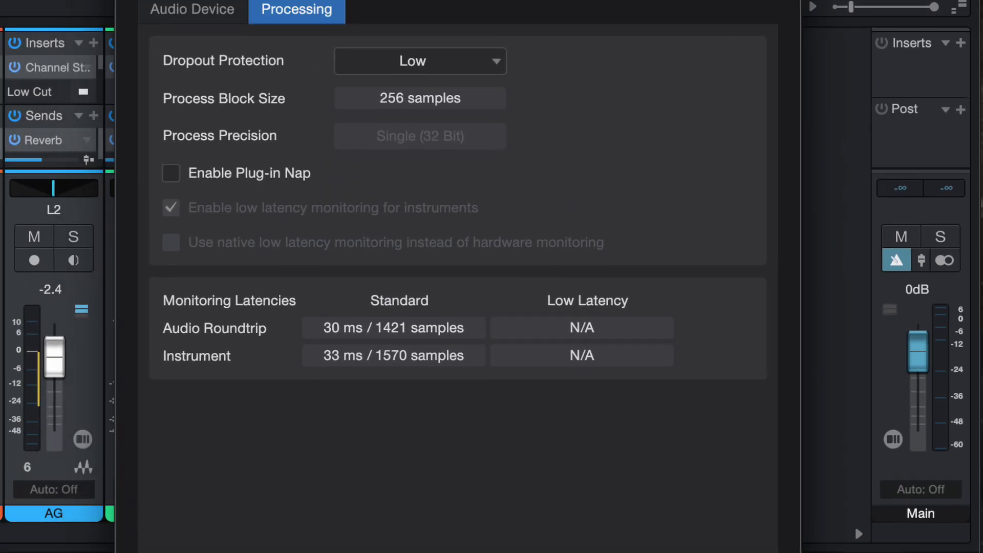
click(491, 51)
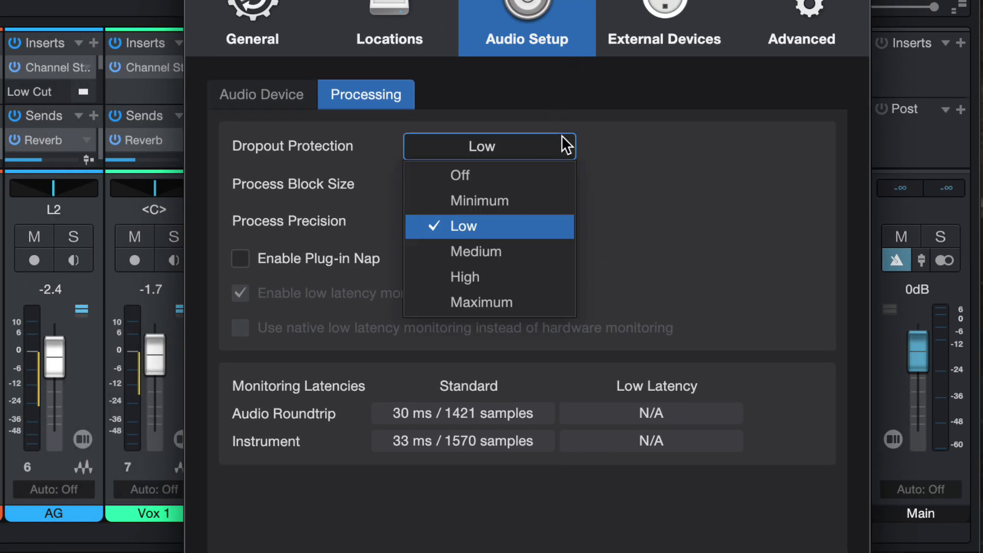
click(526, 251)
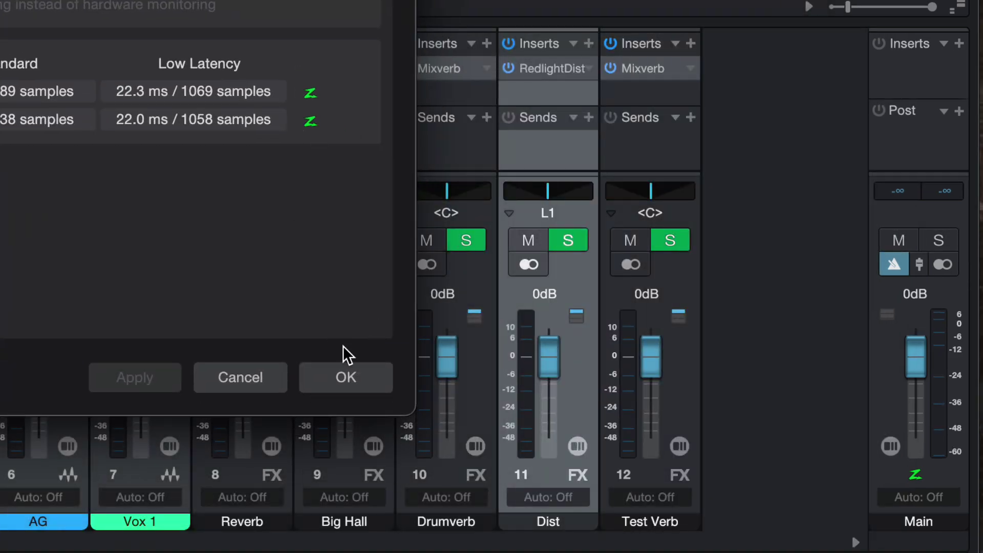
click(354, 376)
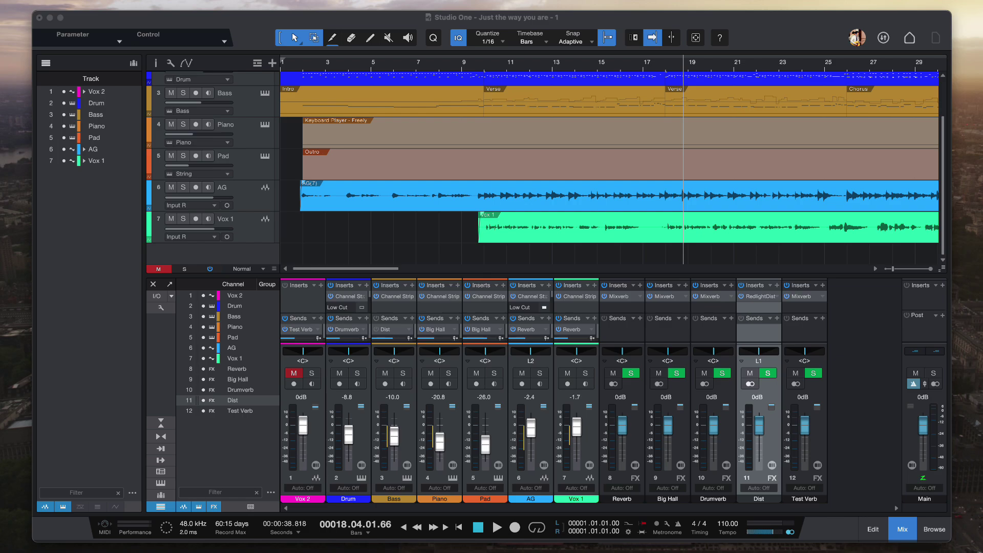
Step: Change the Device Block Size to 512 samples on the Audio Device page and confirm with OK
click(201, 447)
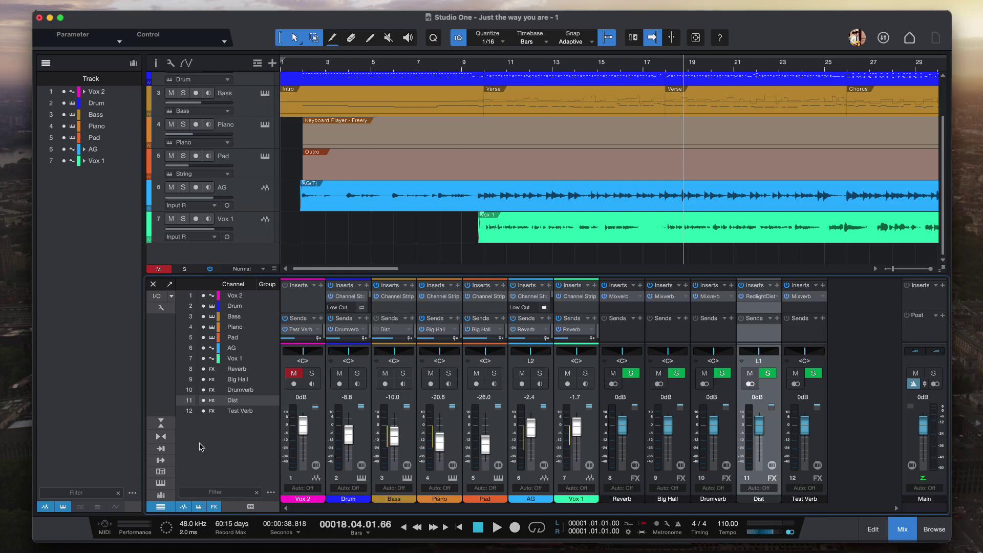
key(super+comma)
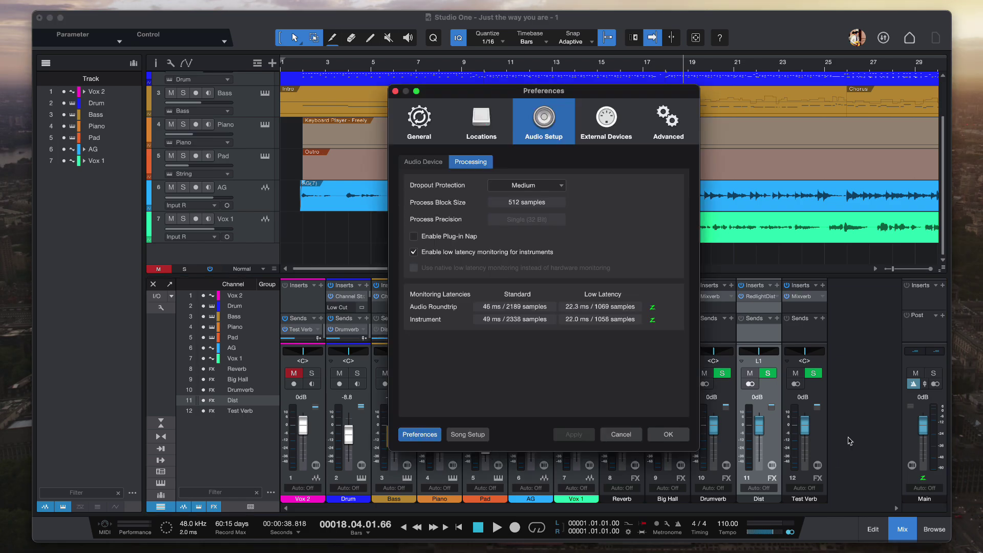
click(435, 164)
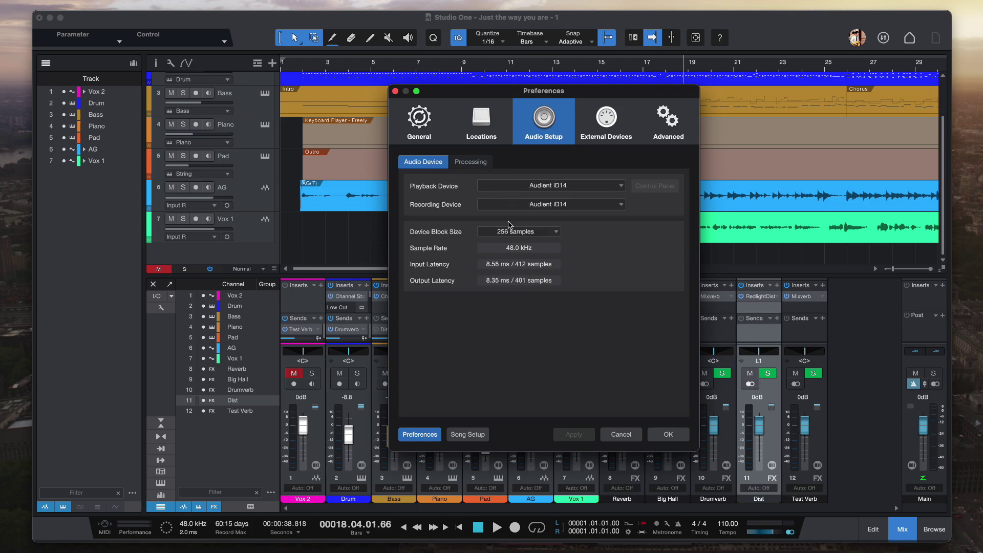
click(557, 233)
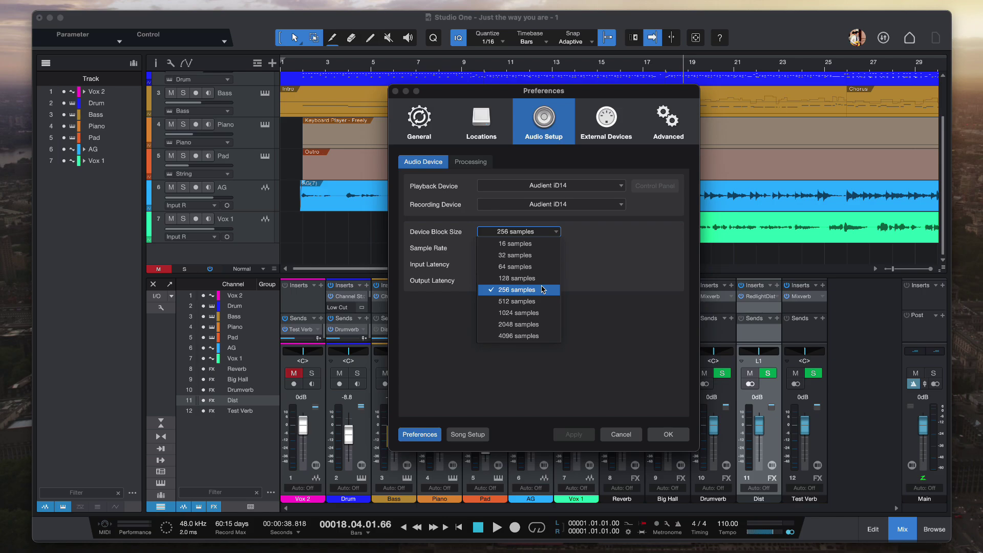
key(Down)
key(Down)
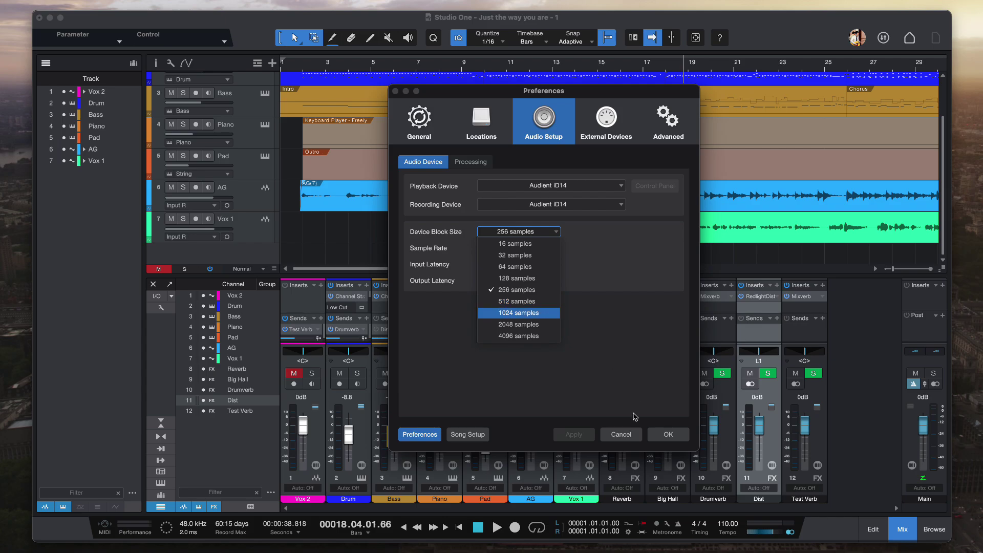
click(518, 302)
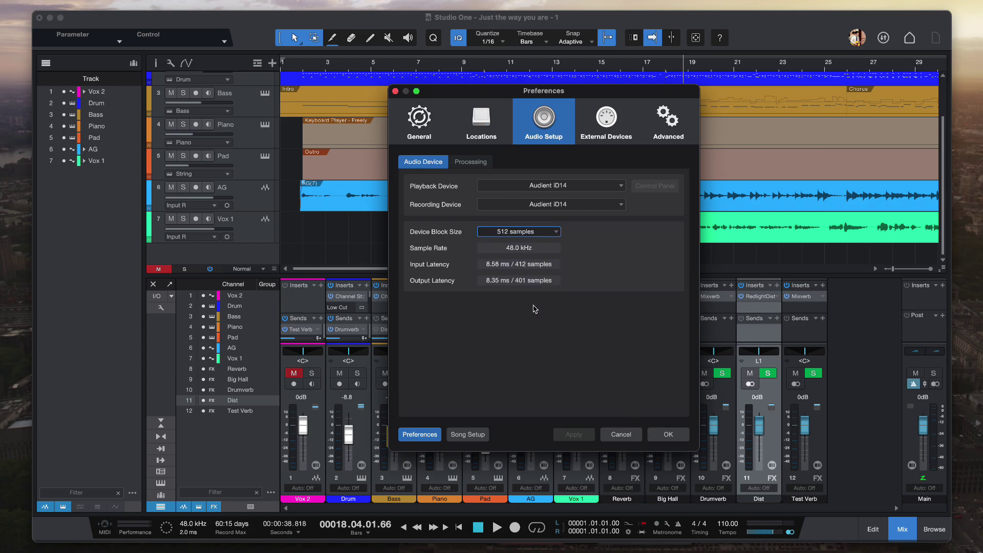
click(657, 432)
Step: Play and stop the song as a test, then return the Device Block Size to 256 samples
key(space)
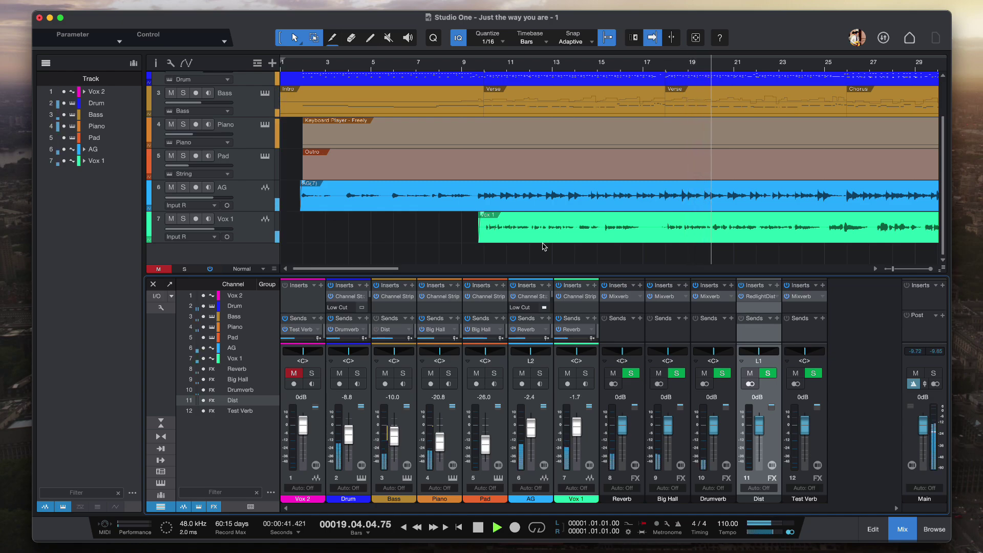
key(space)
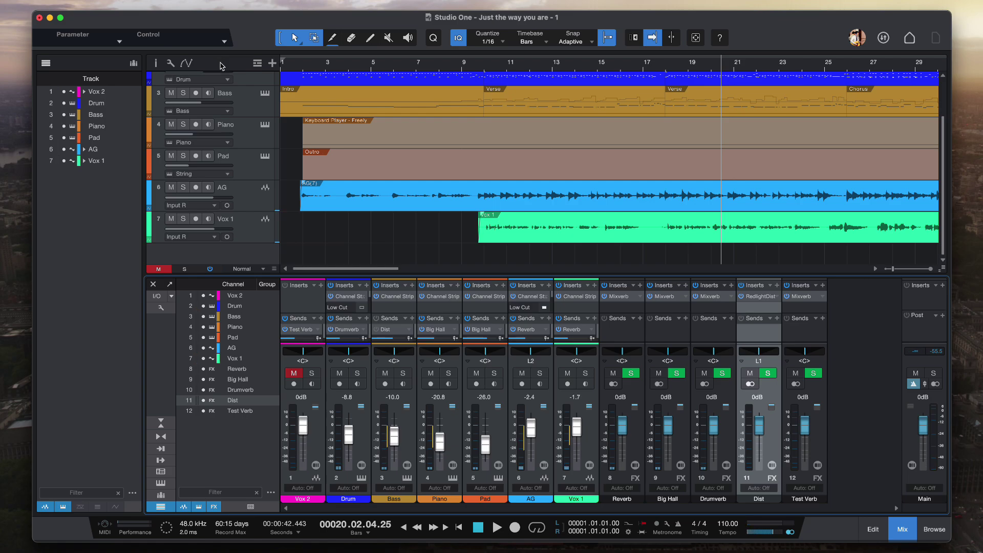
key(super+comma)
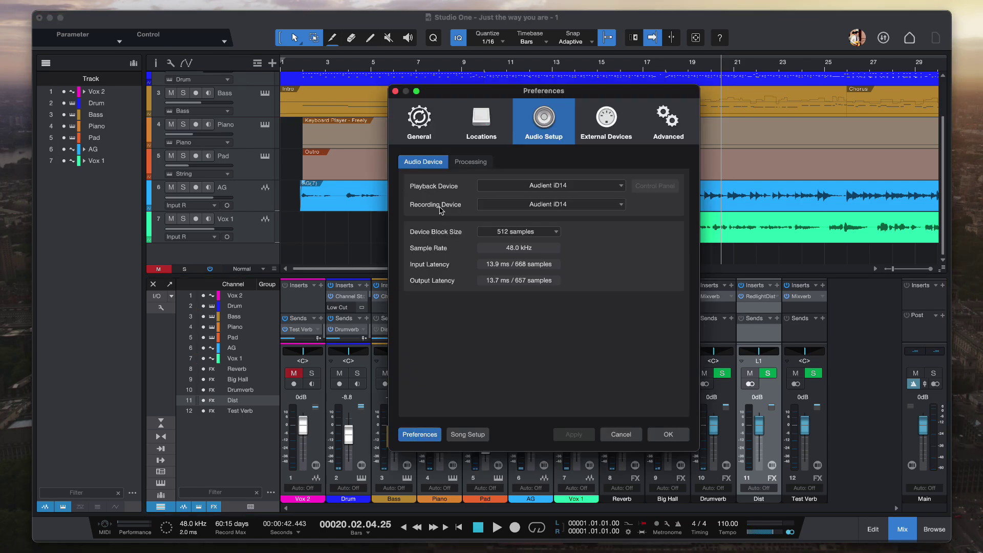
click(492, 232)
click(517, 293)
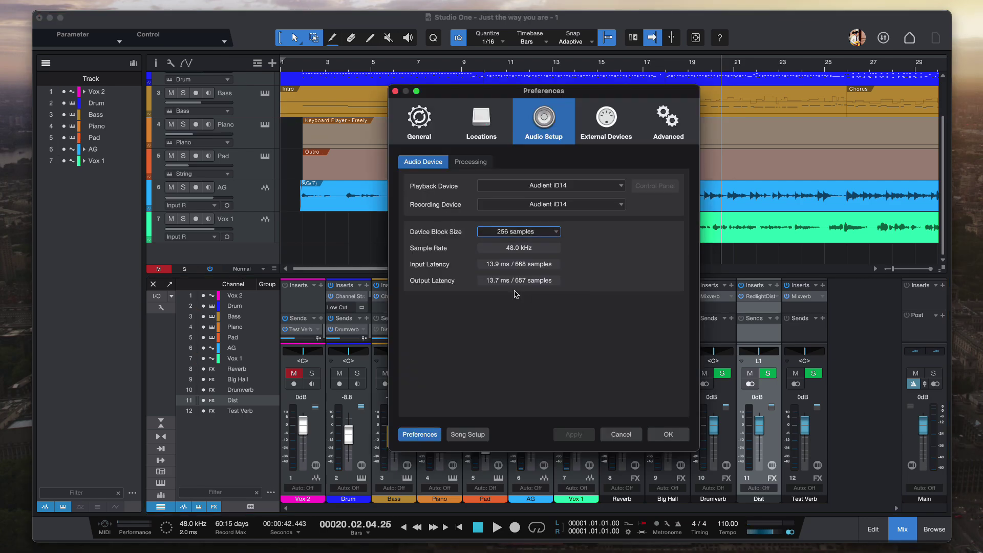
click(669, 435)
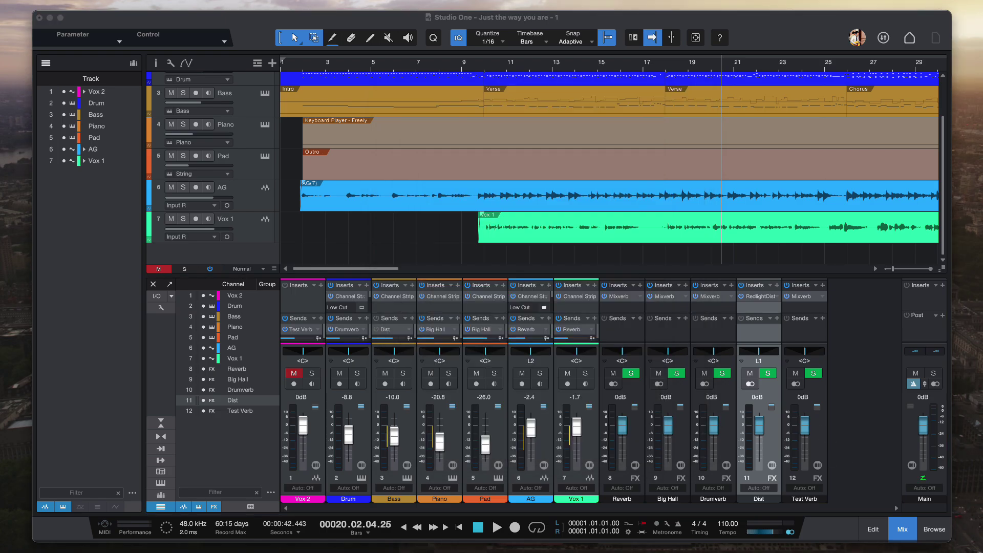